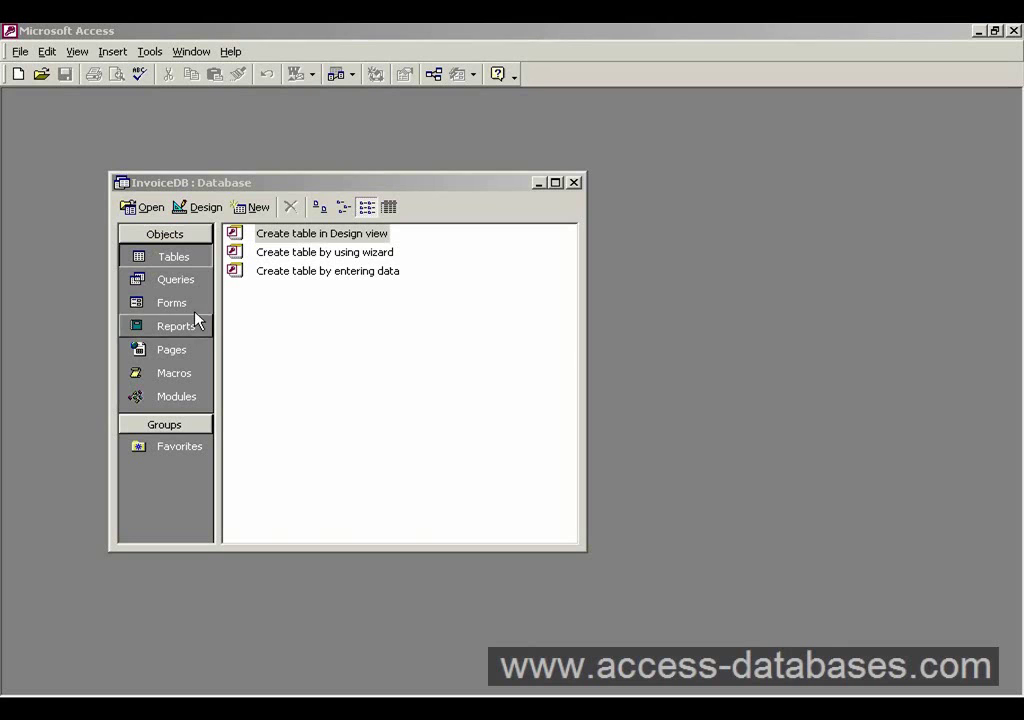
Start a new table from the Tables section of the InvoiceDB database.
click(163, 265)
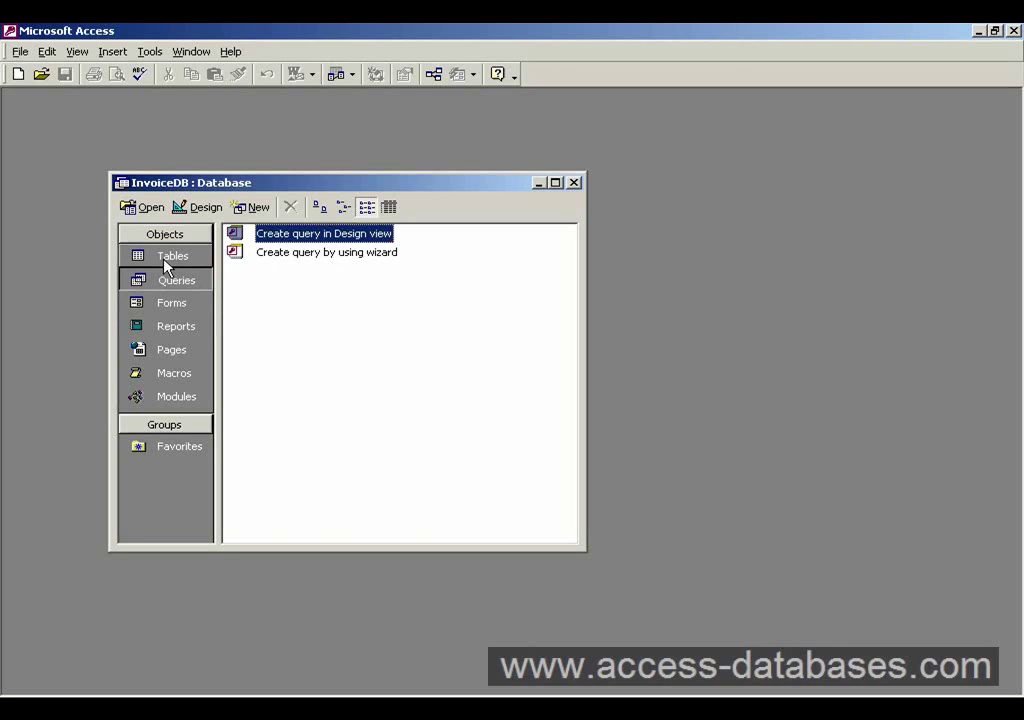
click(166, 264)
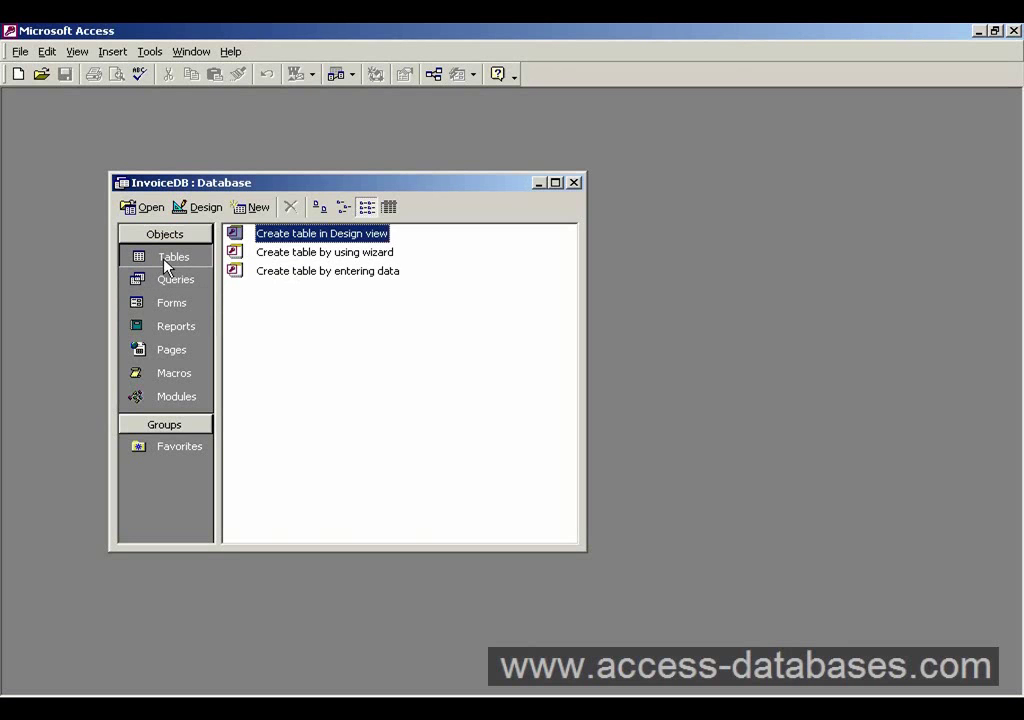
click(255, 208)
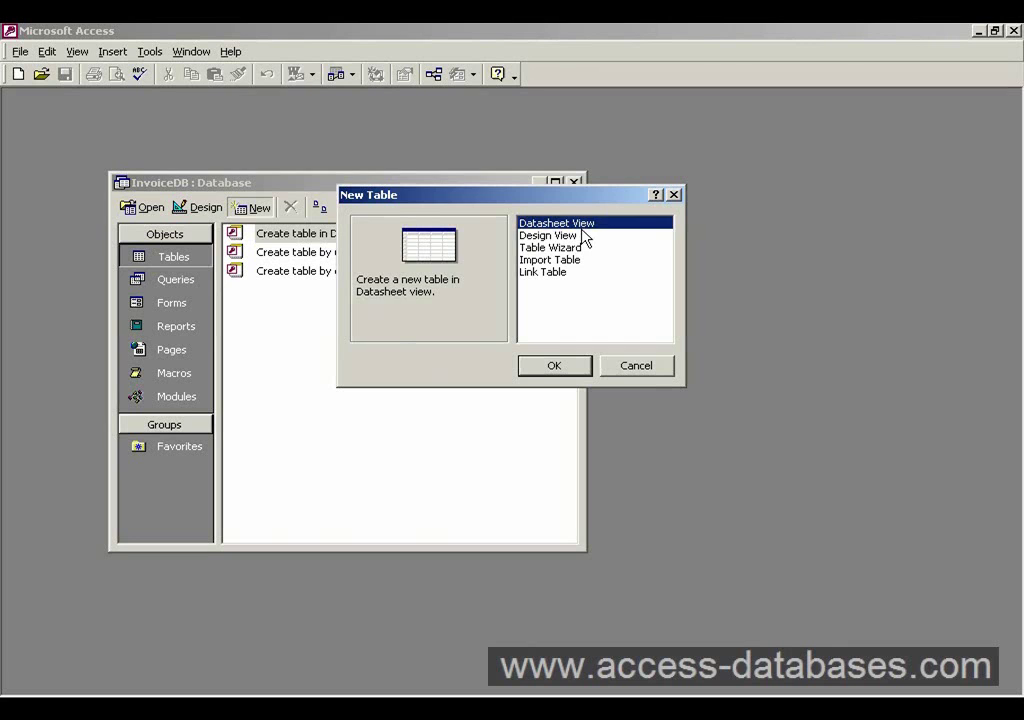
Review the descriptions of the Design View, Table Wizard, Import Table and Link Table creation methods.
click(584, 237)
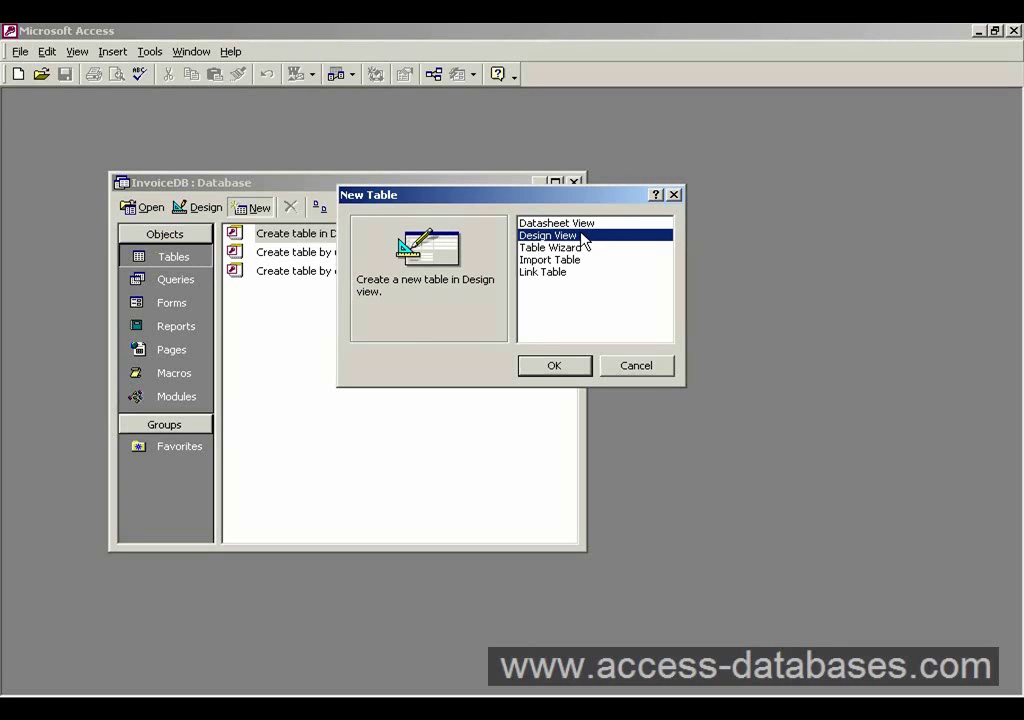
click(584, 248)
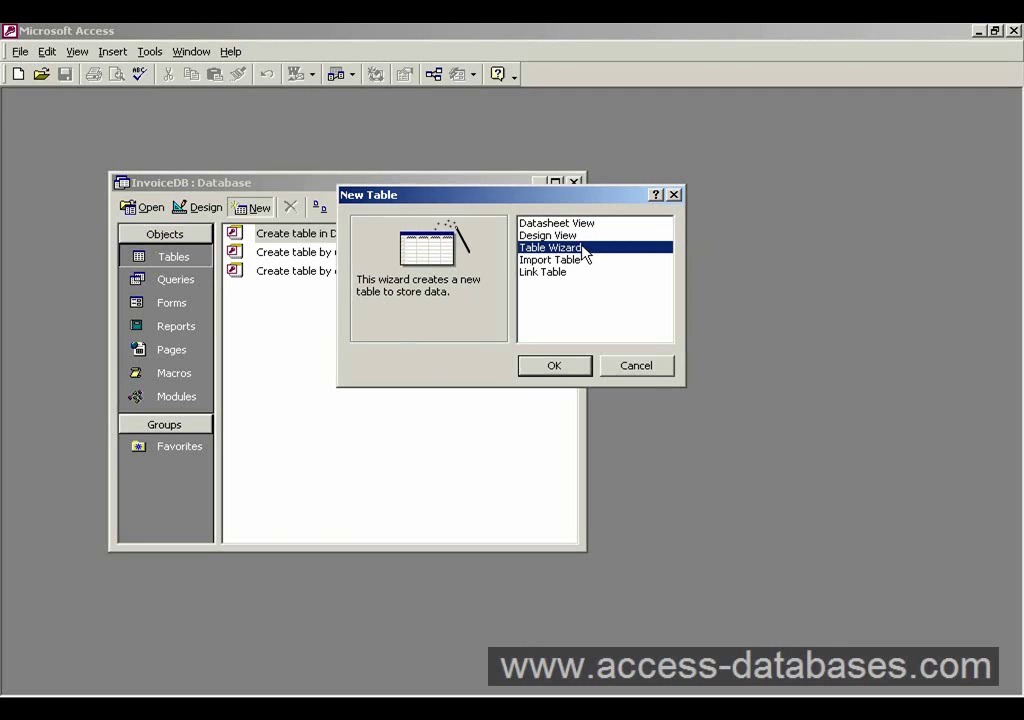
click(589, 261)
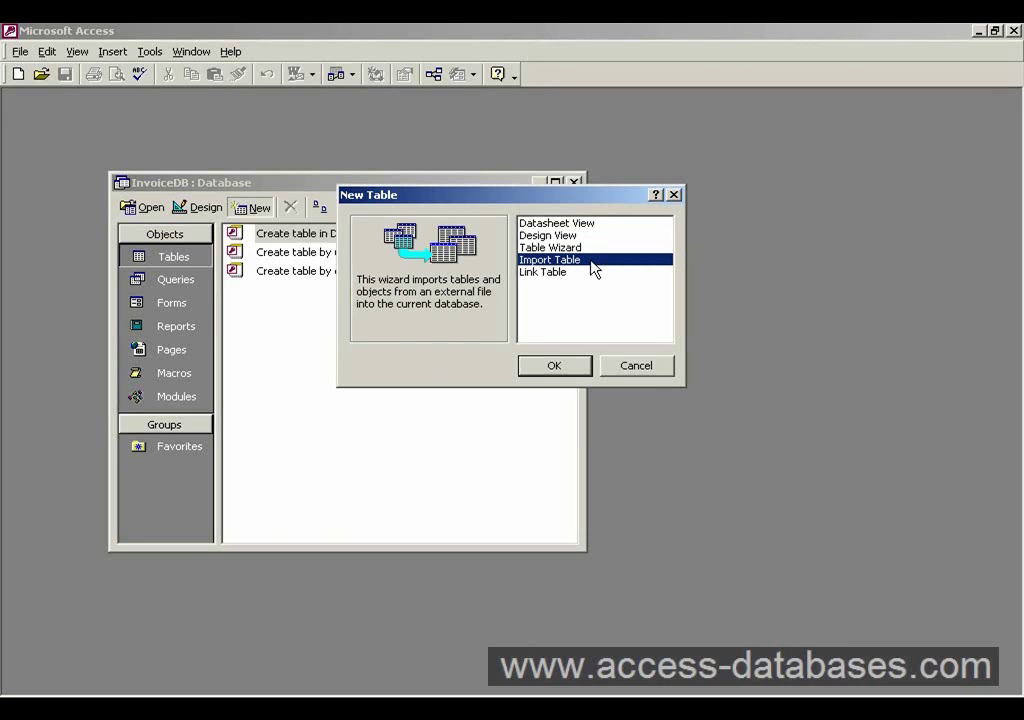
click(592, 276)
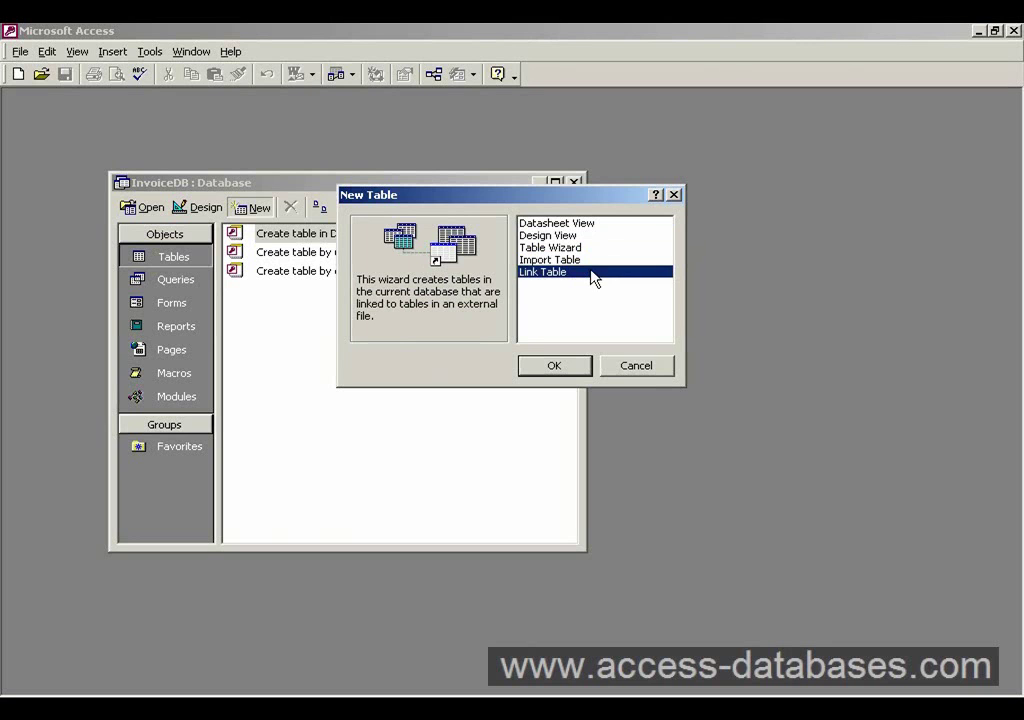
click(590, 264)
click(591, 277)
click(591, 264)
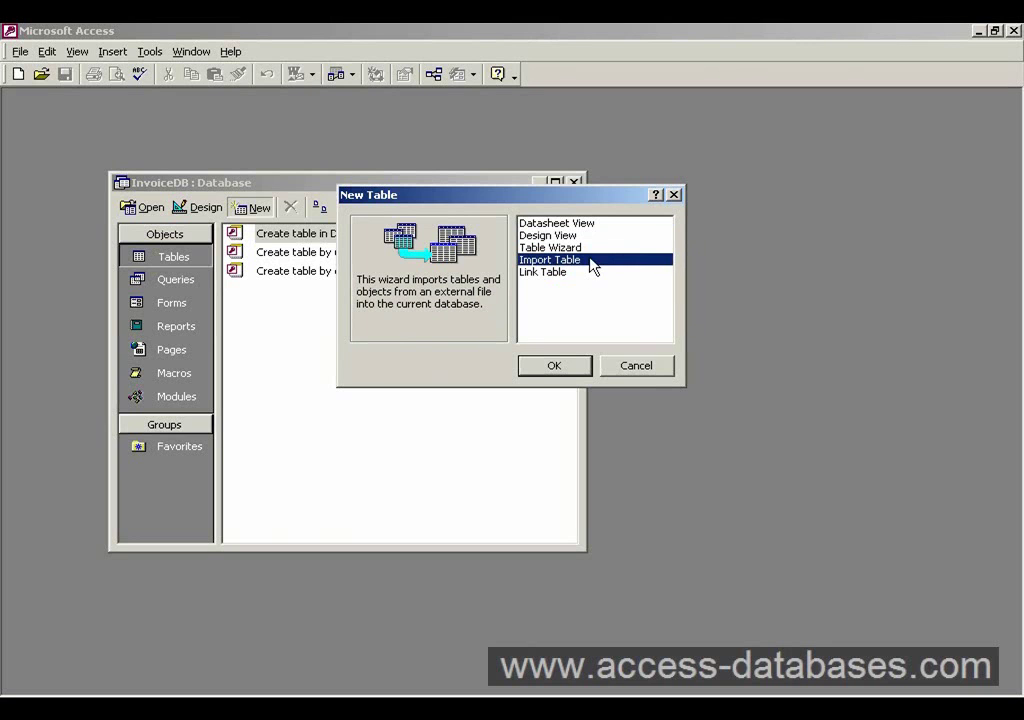
Create the new table in Design View.
click(591, 238)
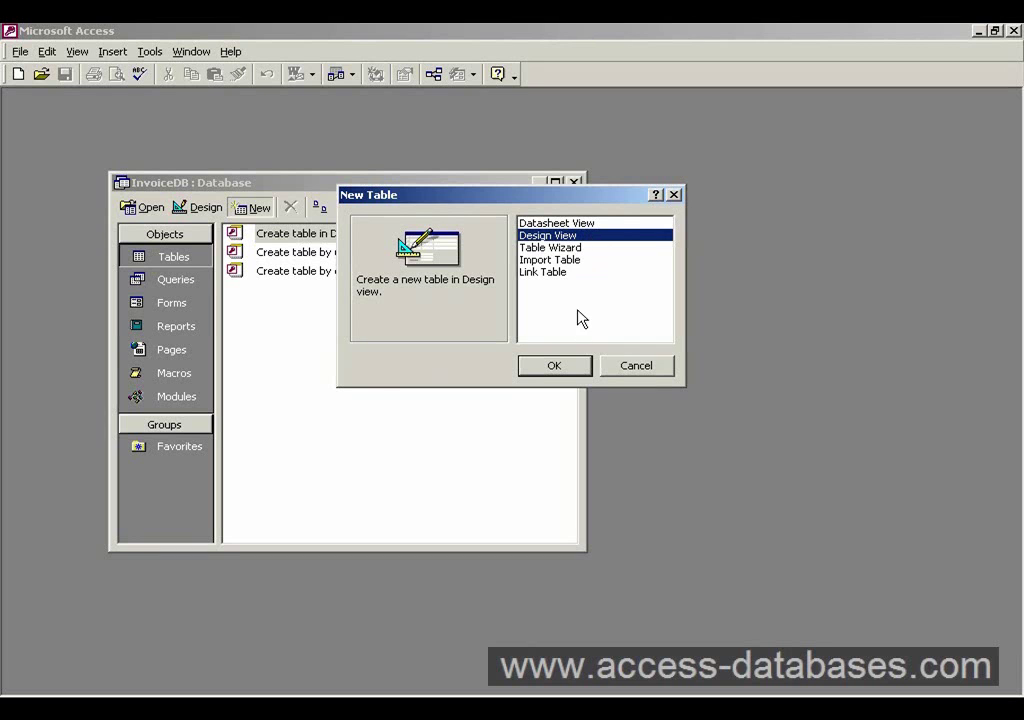
click(556, 366)
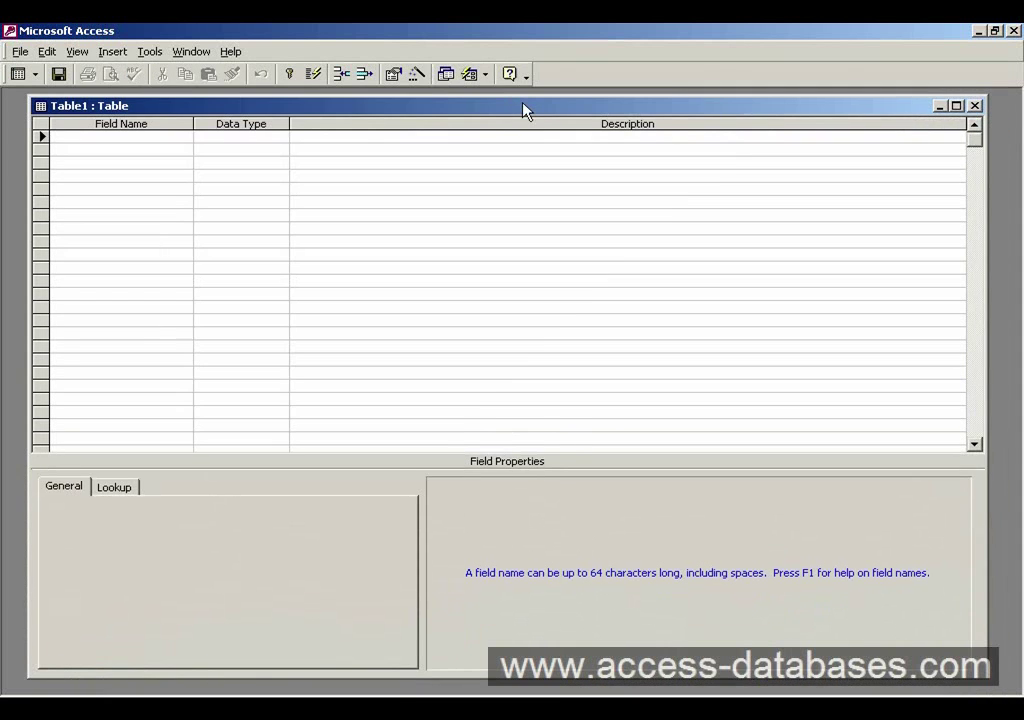
Examine the help text for the Field Name, Data Type and Description columns in the first row.
click(243, 137)
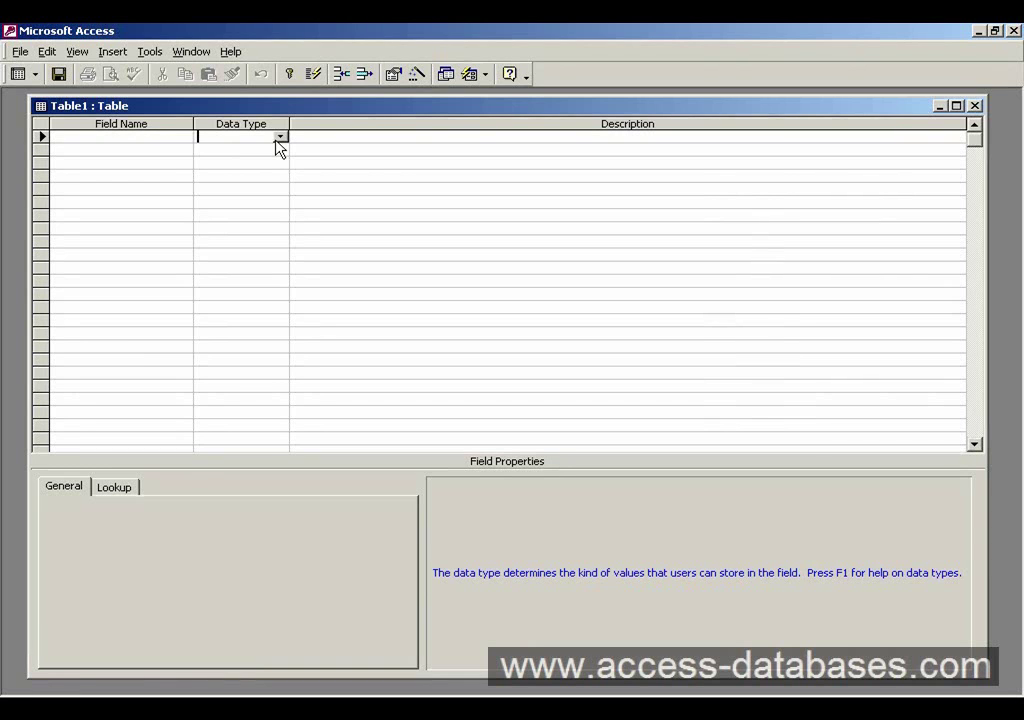
click(124, 138)
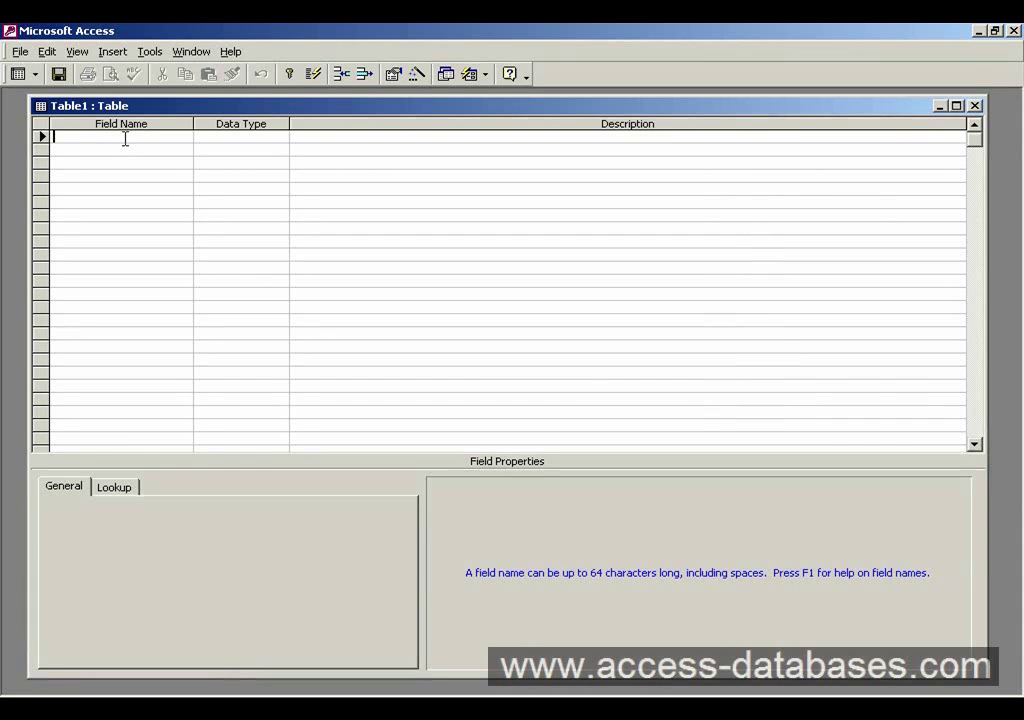
click(263, 136)
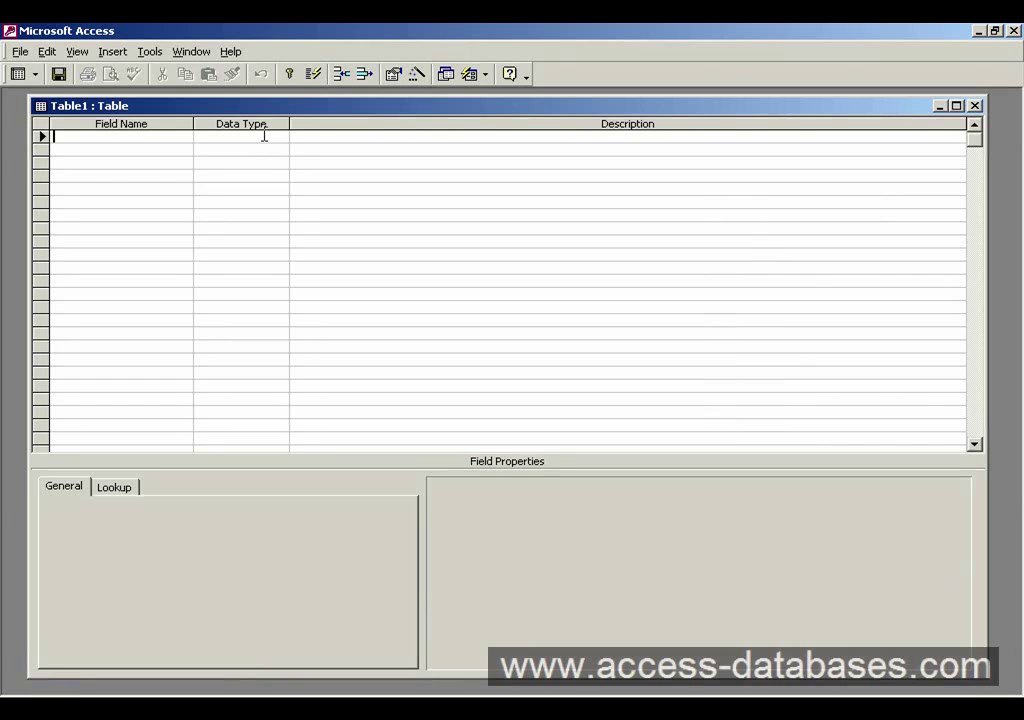
click(366, 137)
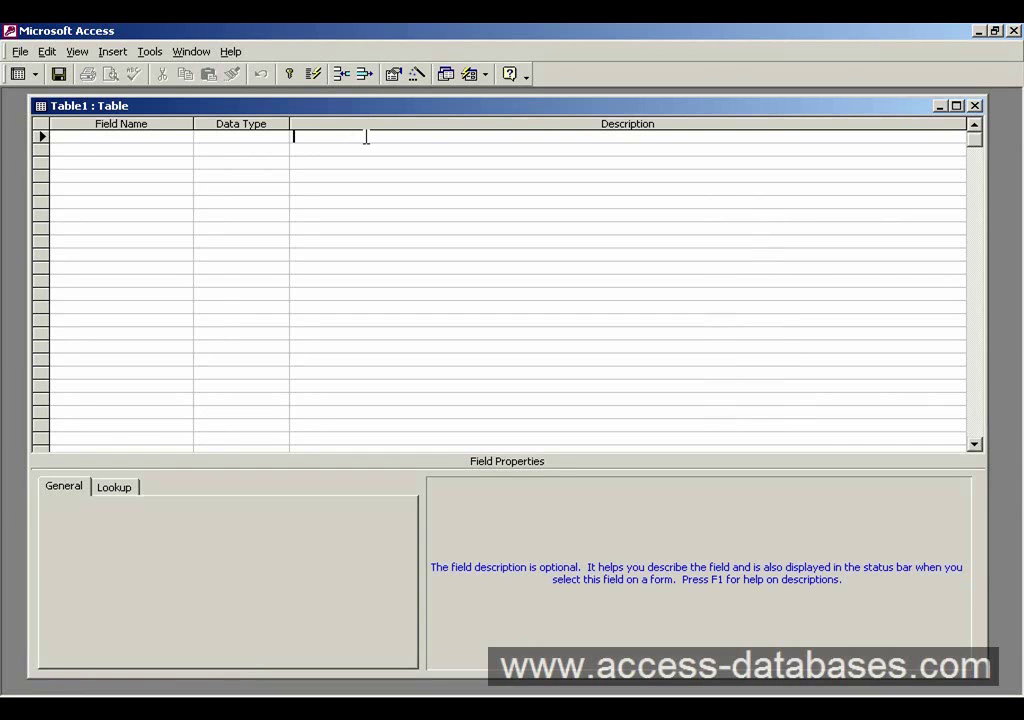
Add a first field named CompanyName with the Text data type.
click(127, 140)
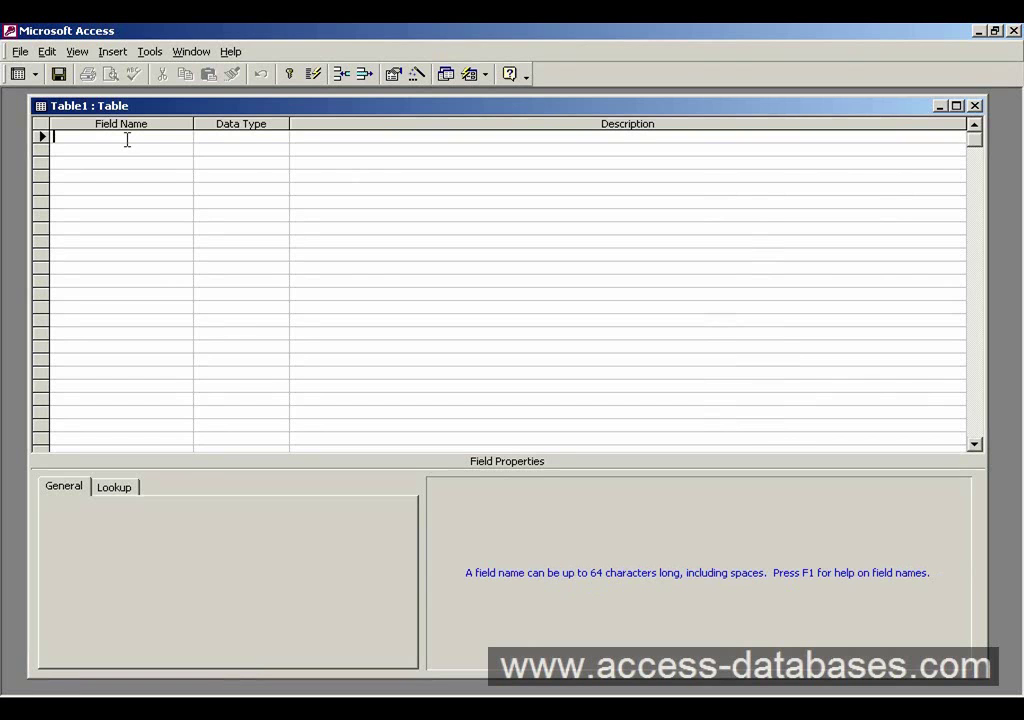
text(CompanyName)
key(Tab)
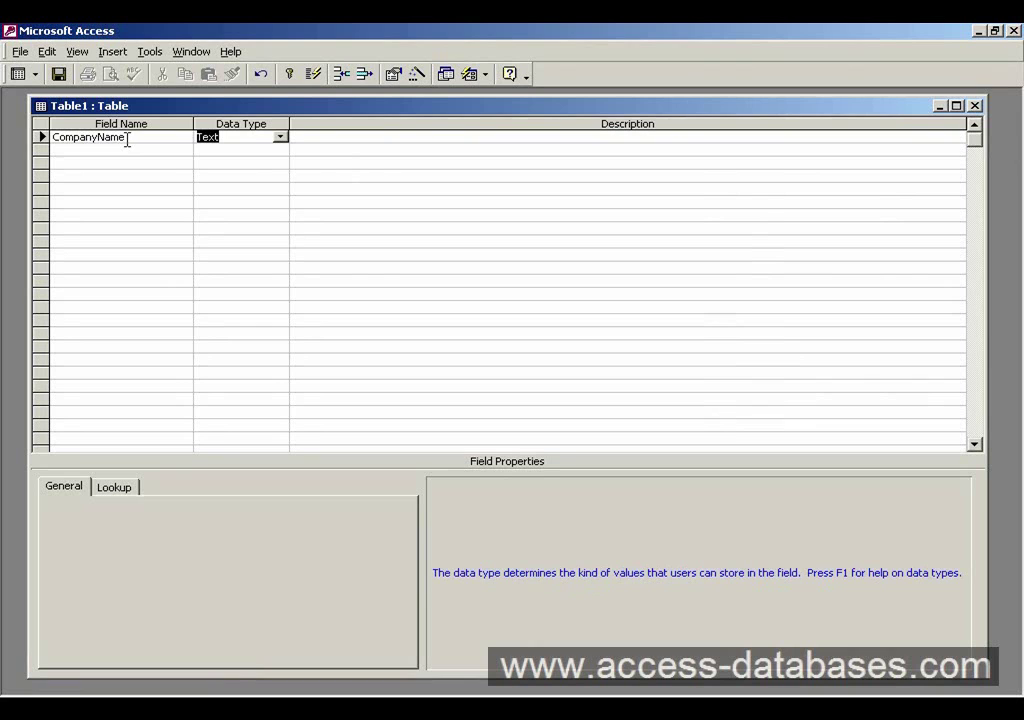
click(280, 138)
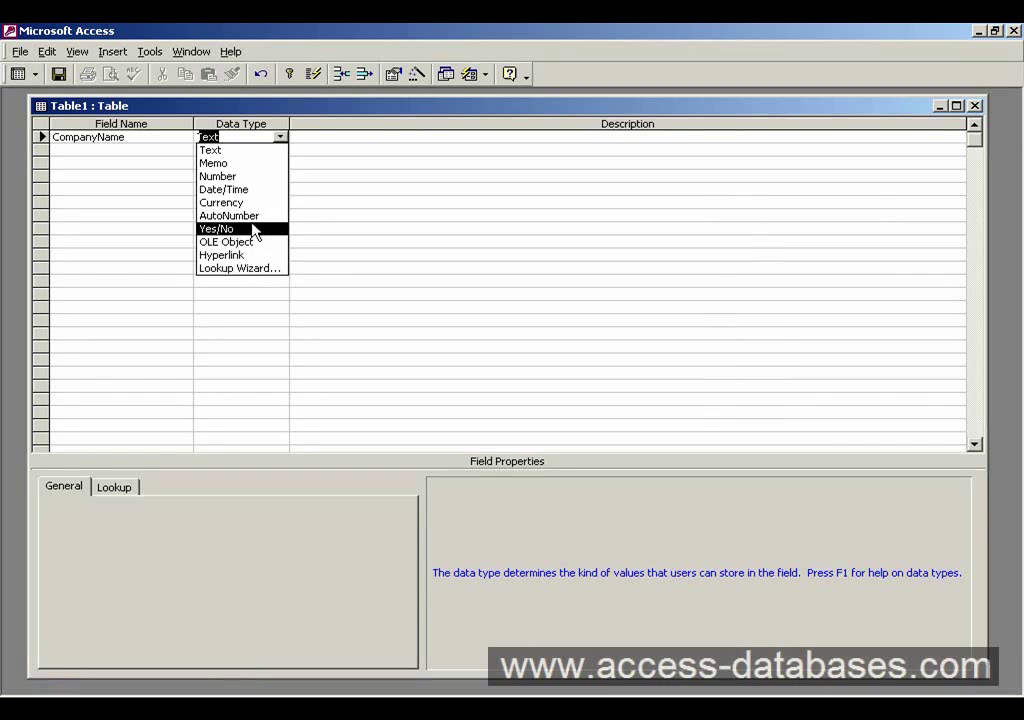
click(251, 152)
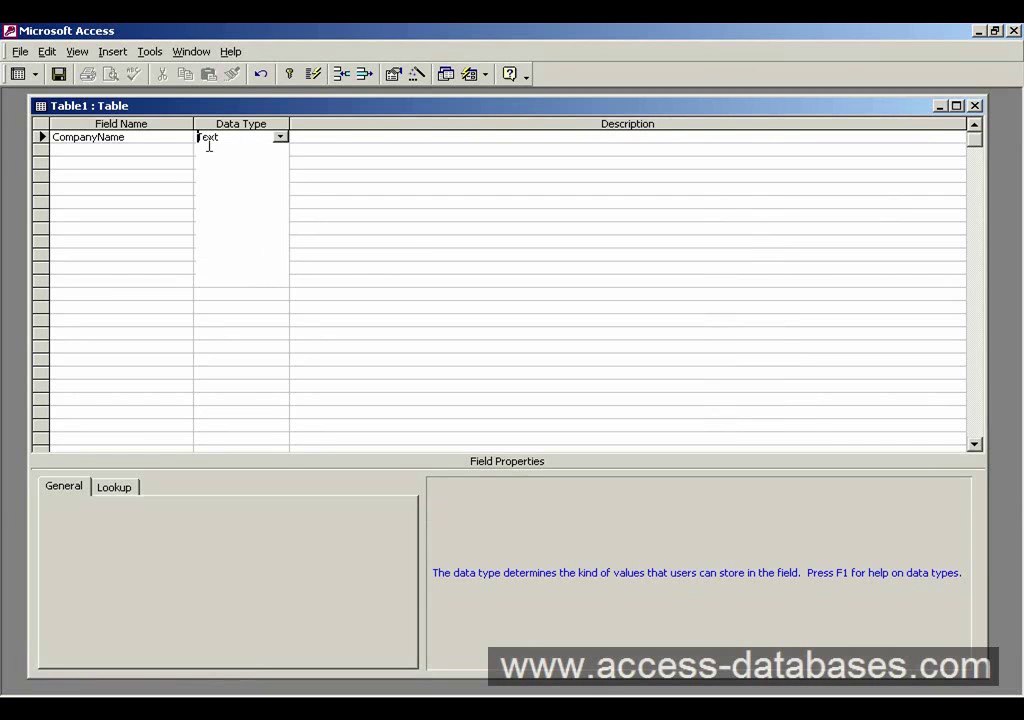
Add the fields Address and Town below CompanyName, both with the Text data type.
click(151, 148)
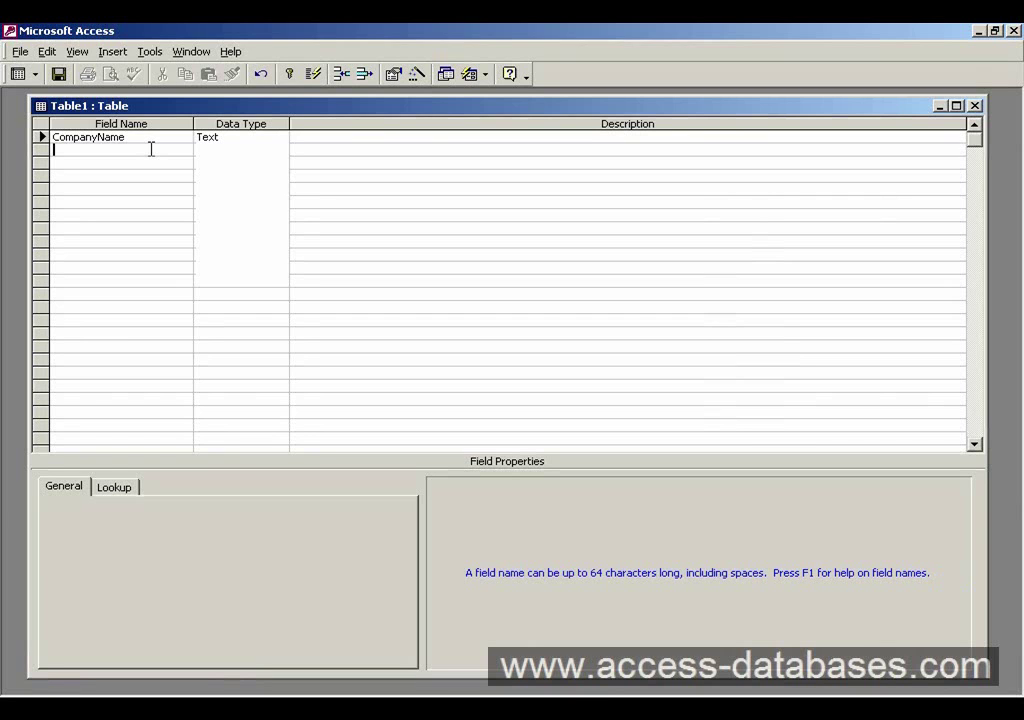
text(Address)
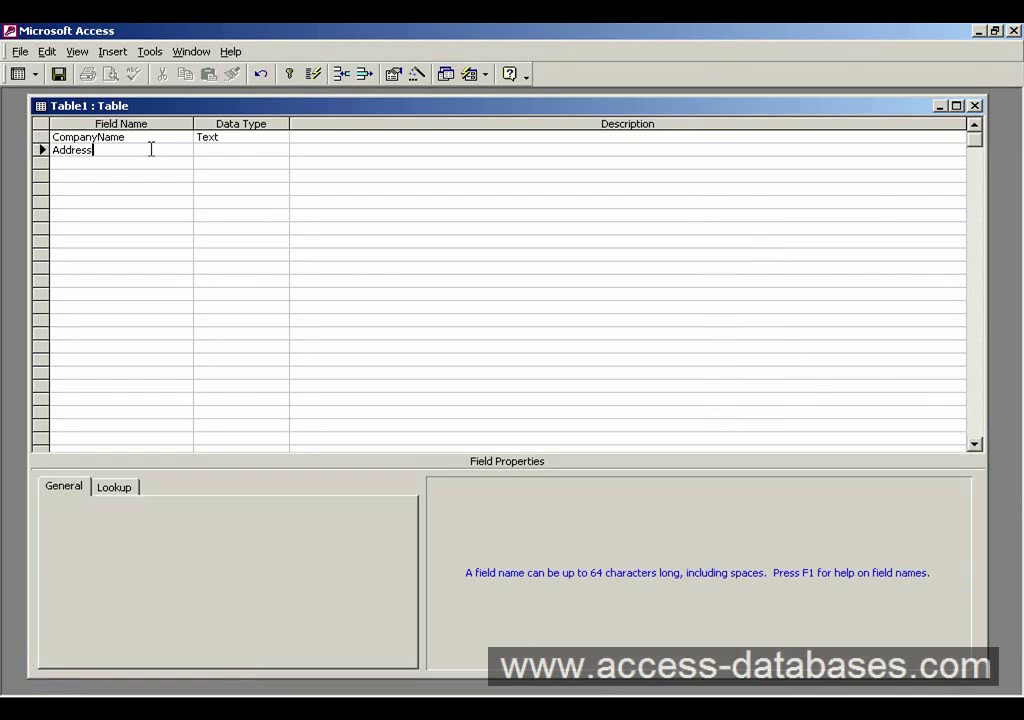
key(Tab)
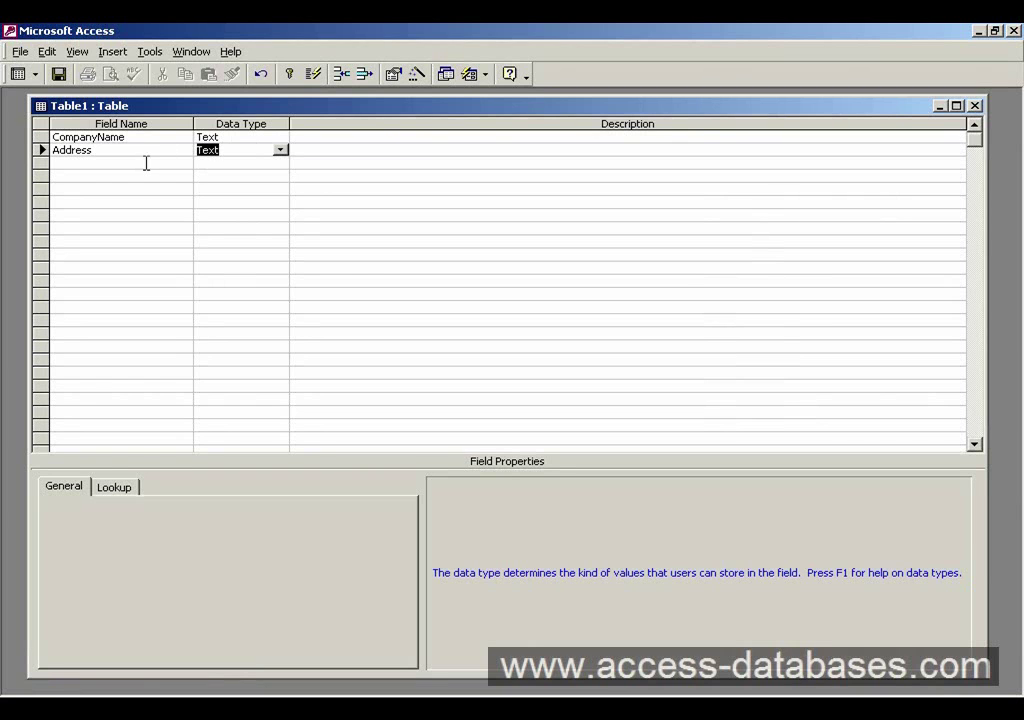
click(146, 163)
text(Town)
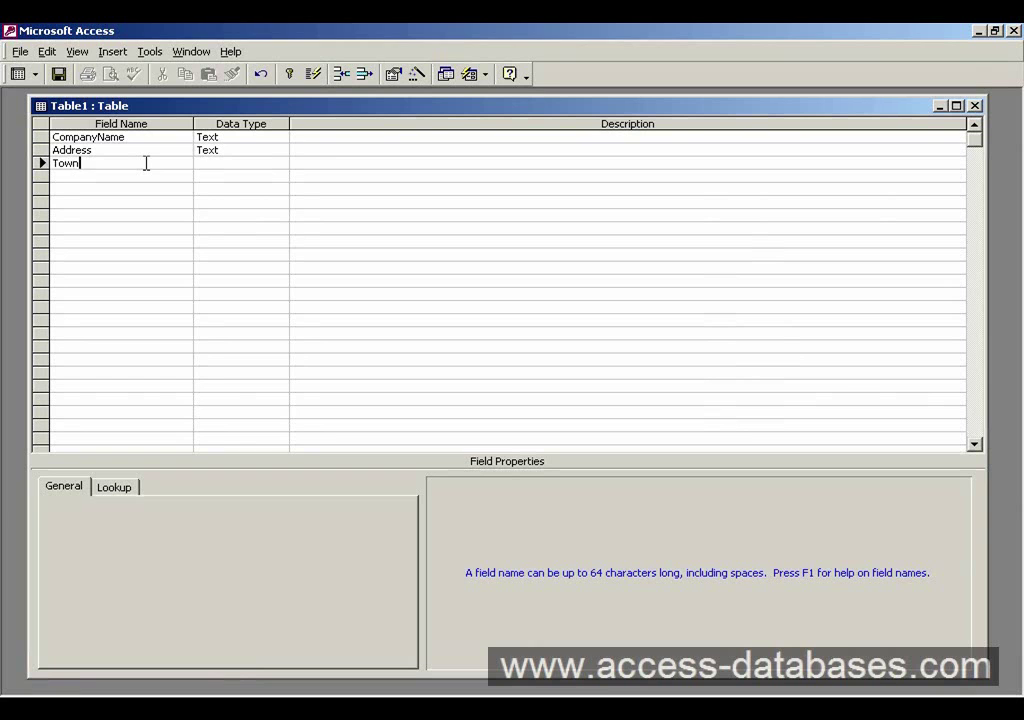
key(Tab)
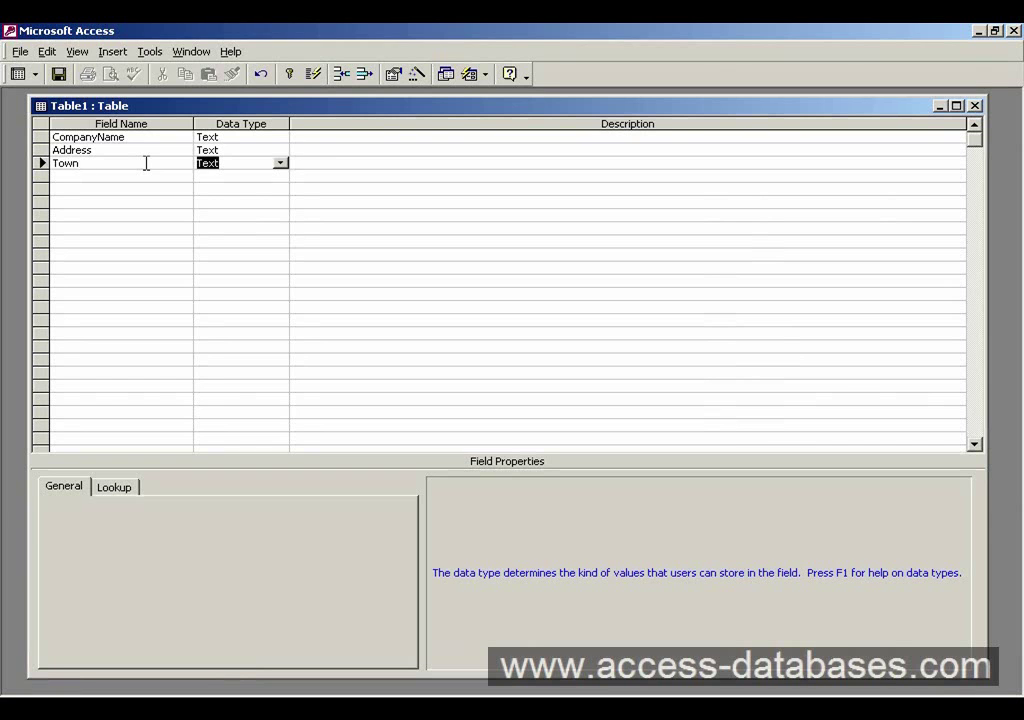
Add the fields County and Postcode below Town, both with the Text data type.
click(141, 179)
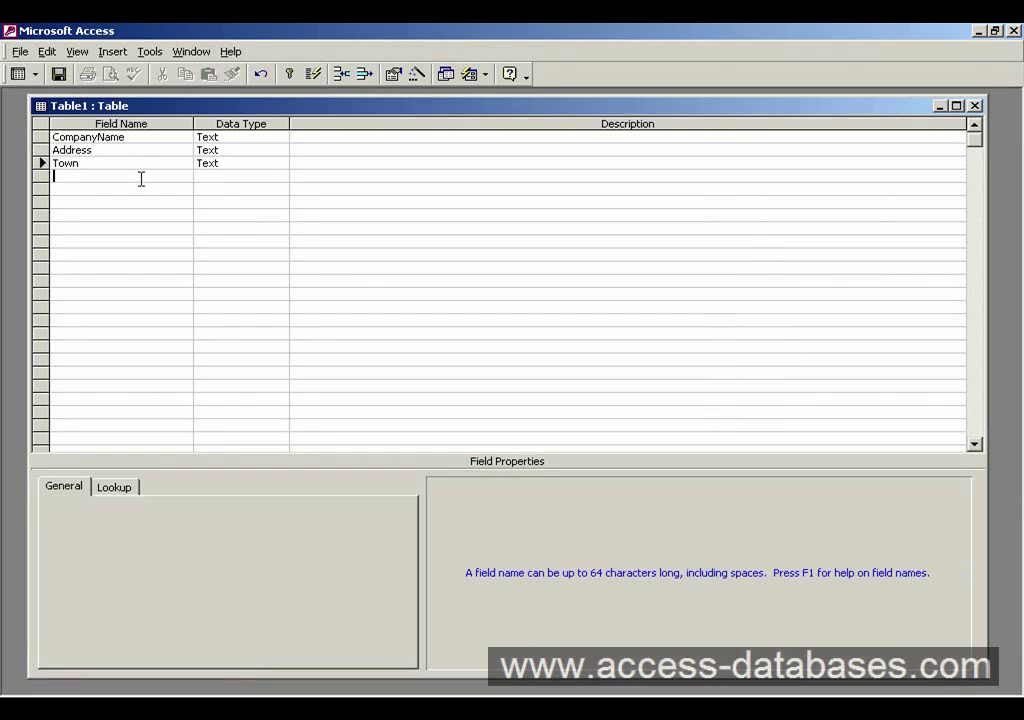
text(County)
key(Tab)
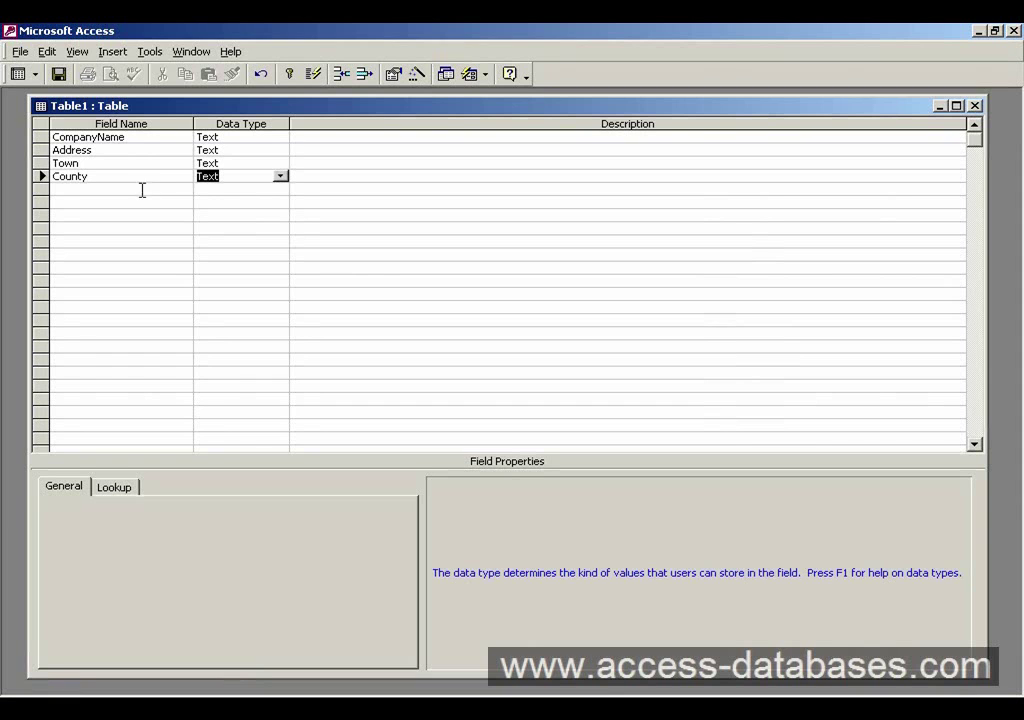
click(148, 184)
text(Postcode)
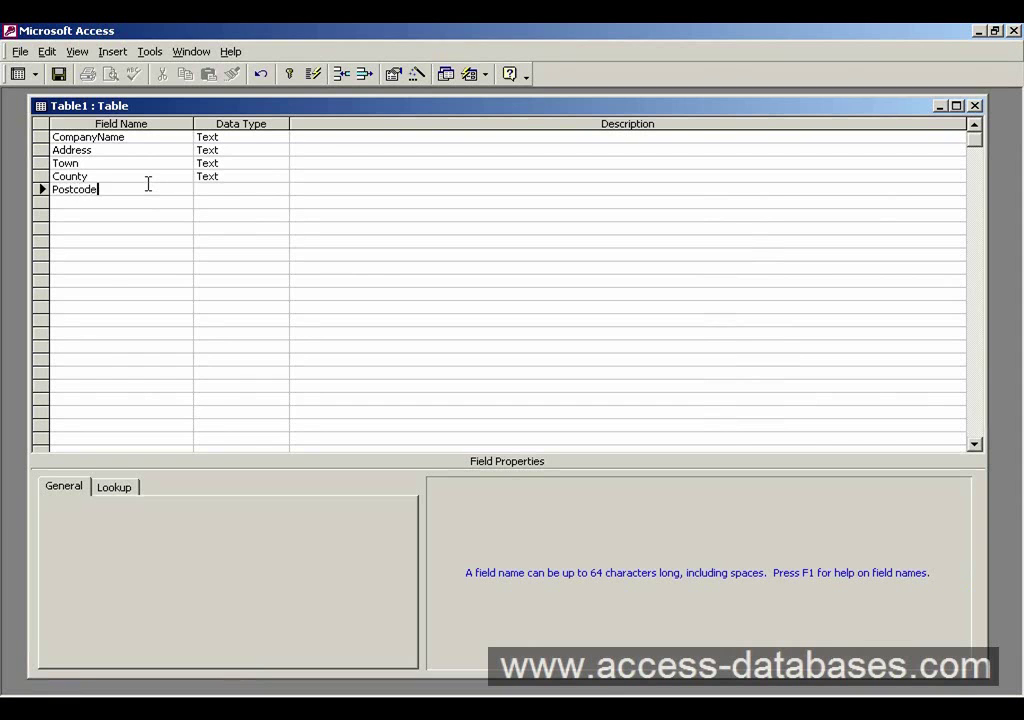
key(Tab)
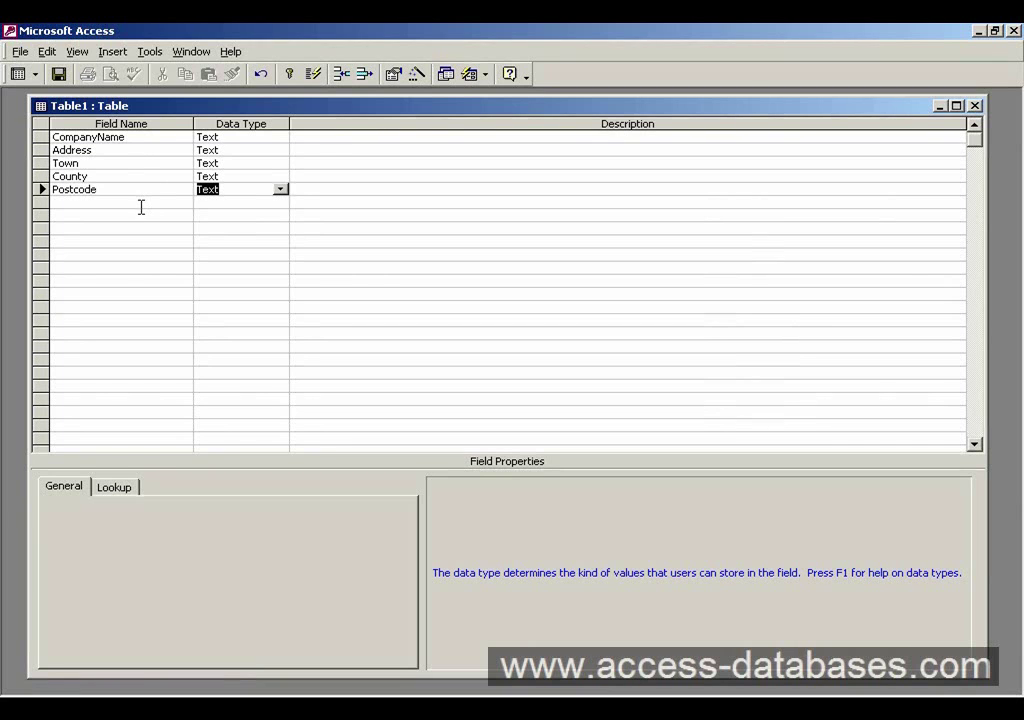
Add the fields Phone and Fax below Postcode, both with the Text data type.
click(141, 203)
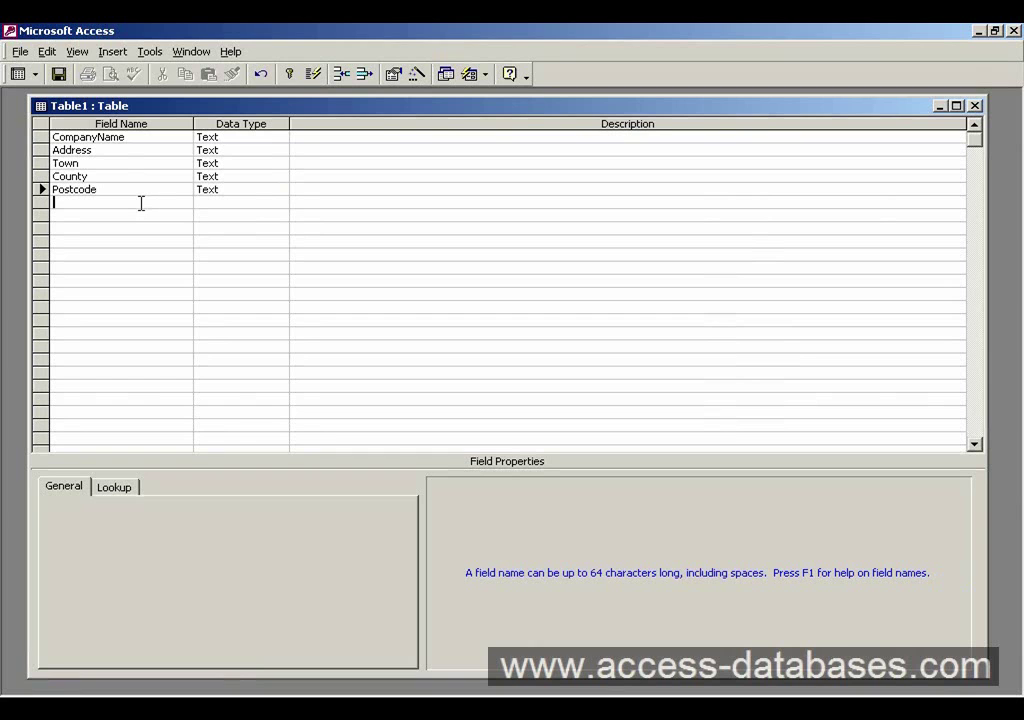
text(Phone)
key(Tab)
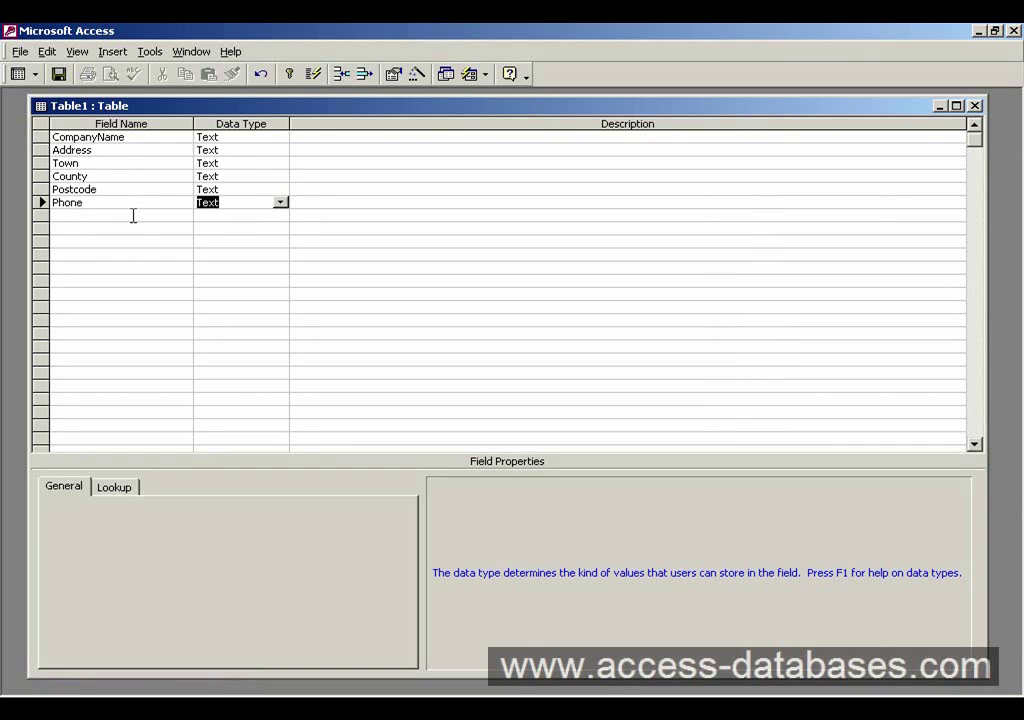
click(133, 215)
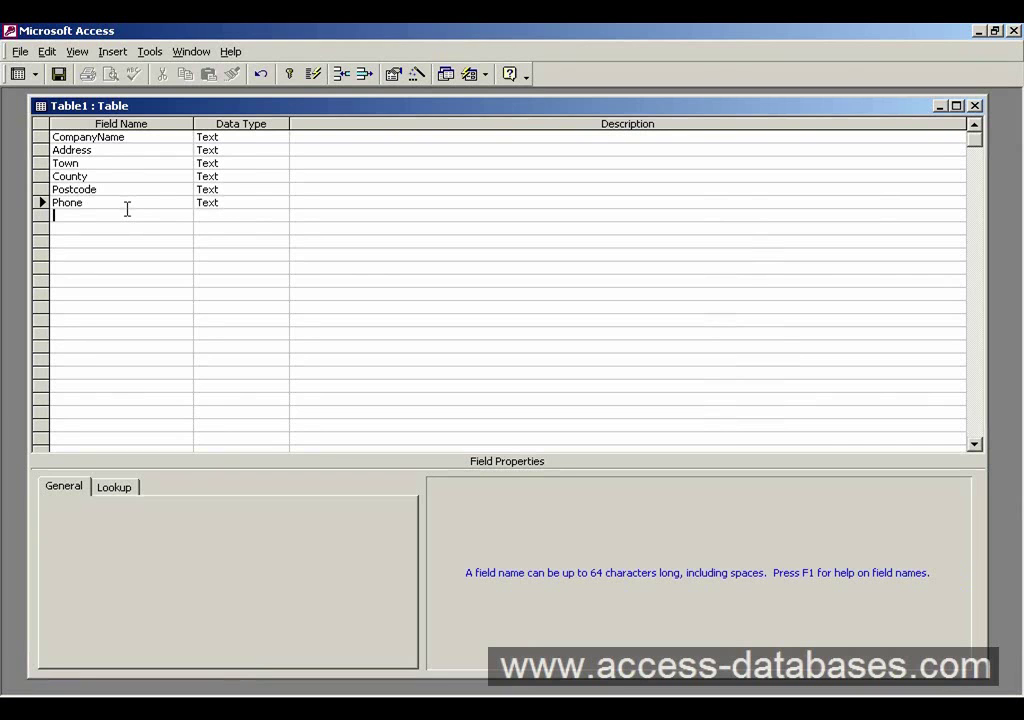
text(FA)
key(BackSpace)
text(ax)
key(Tab)
text(t)
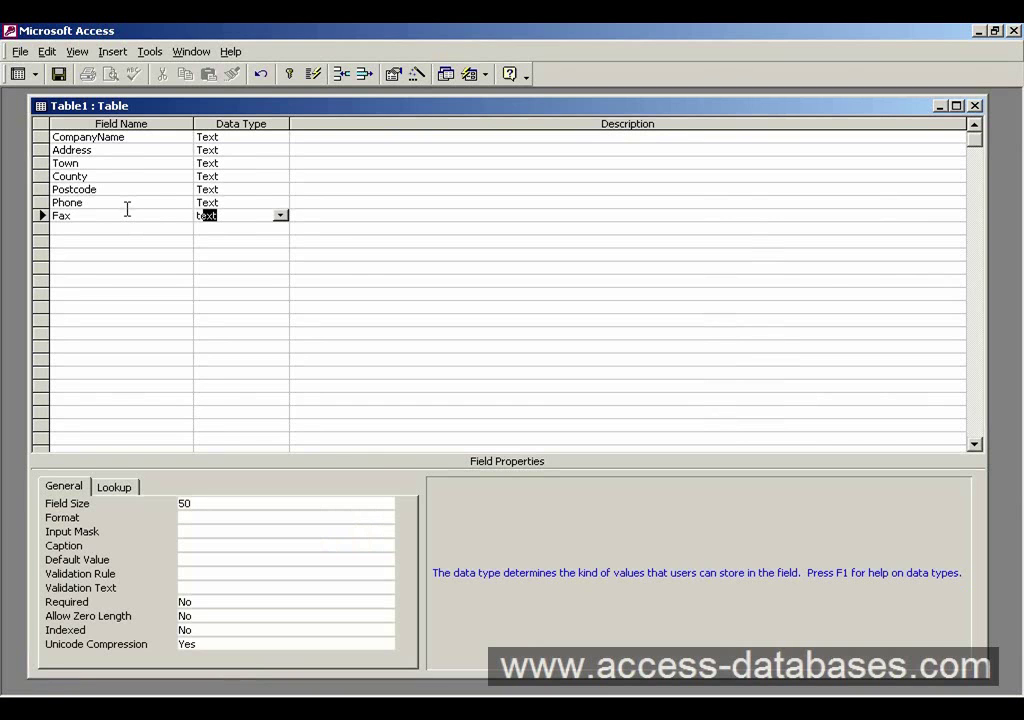
Go back up through the field names from Fax toward the start of the field list.
click(126, 214)
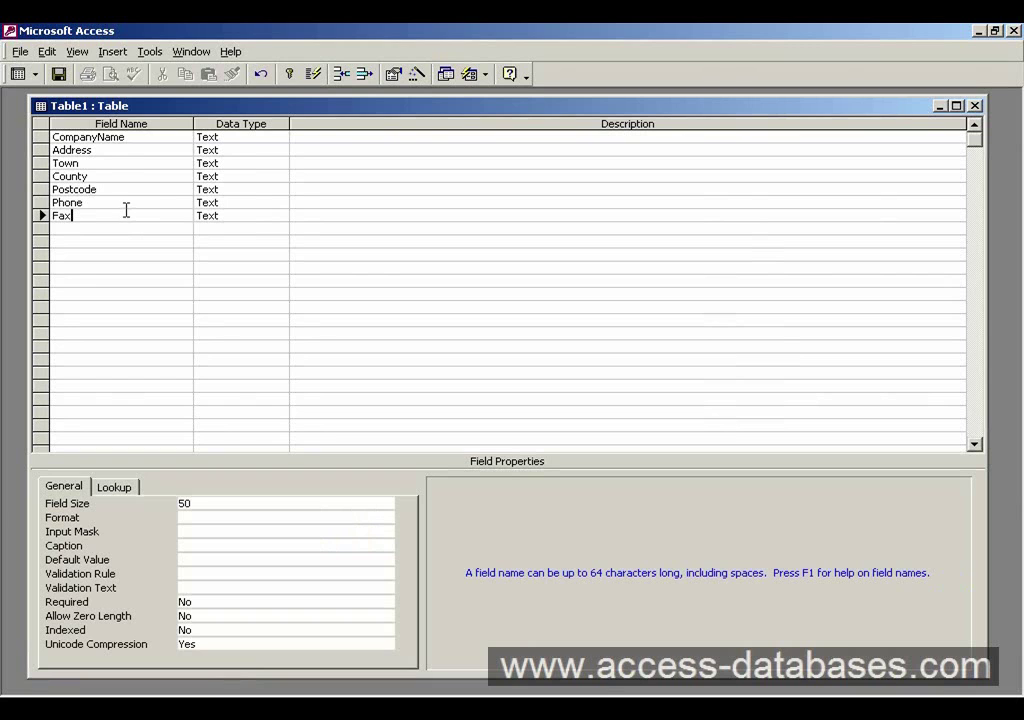
key(Up)
key(Up)
key(Up)
key(Up)
key(Up)
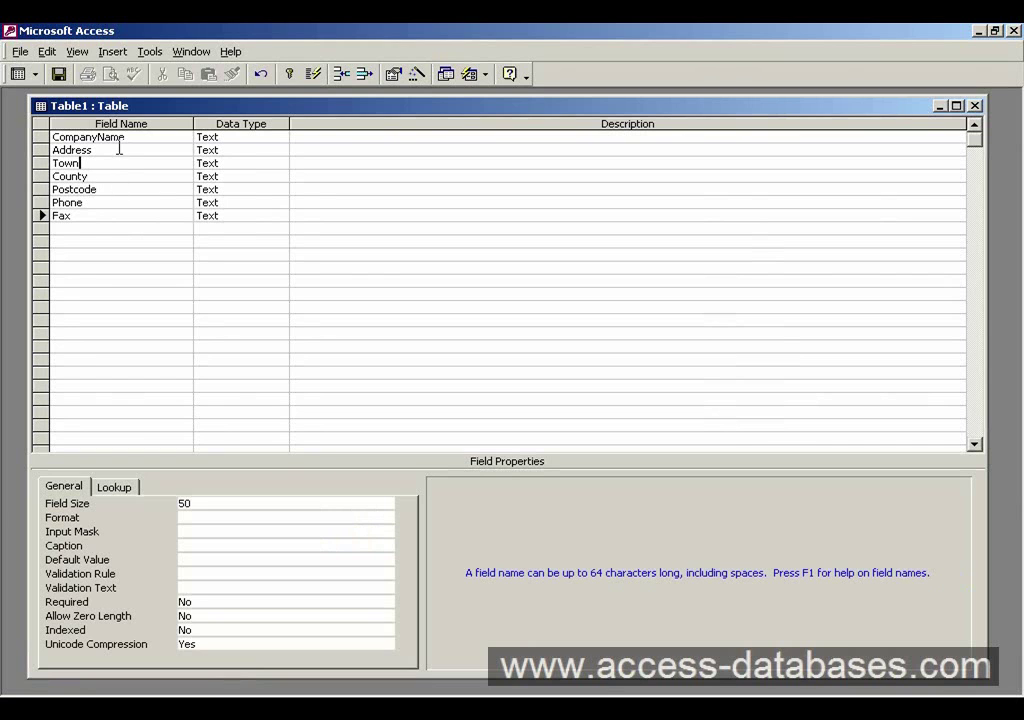